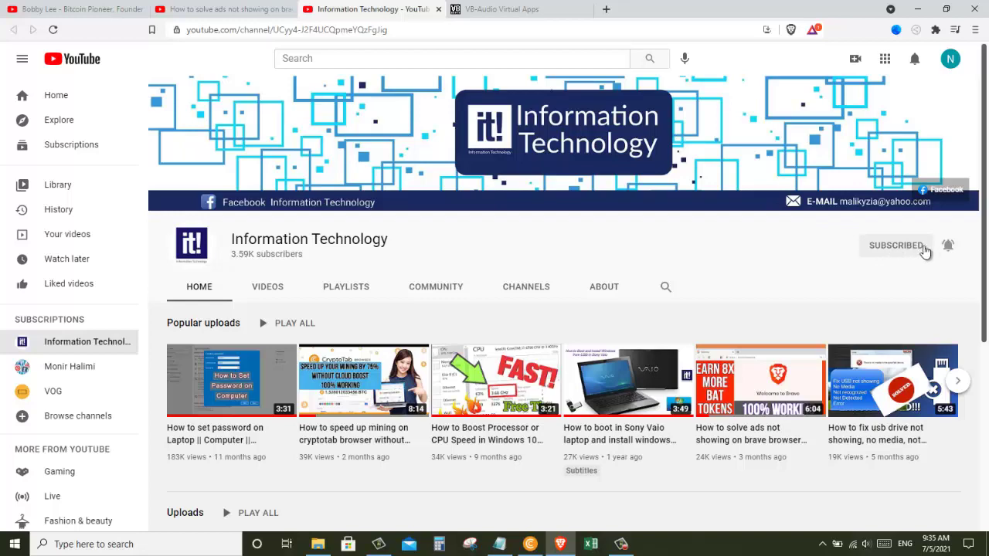
Step: Switch to the 'How to solve ads not showing' YouTube video tab
click(219, 14)
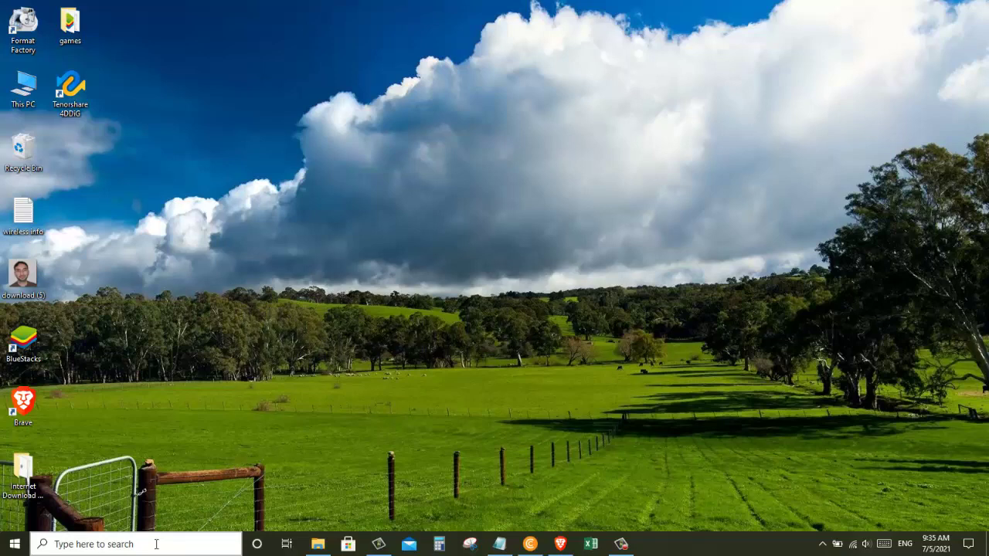
click(156, 544)
text(dict)
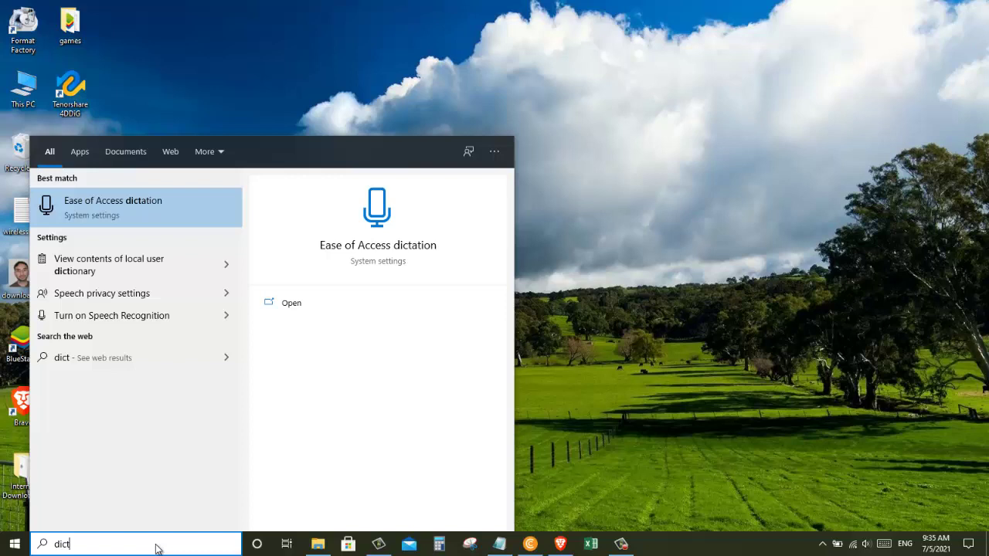
click(144, 218)
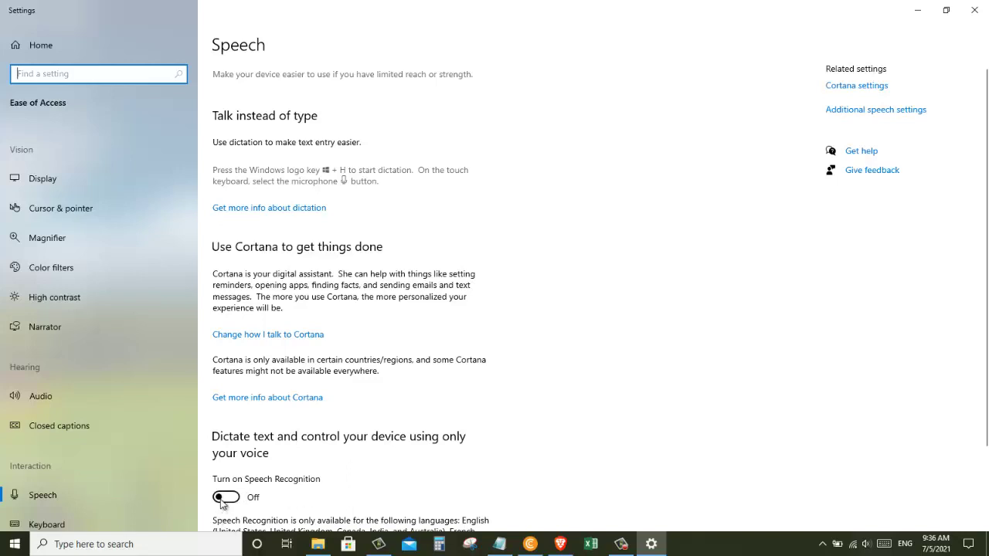
drag(221, 502, 245, 501)
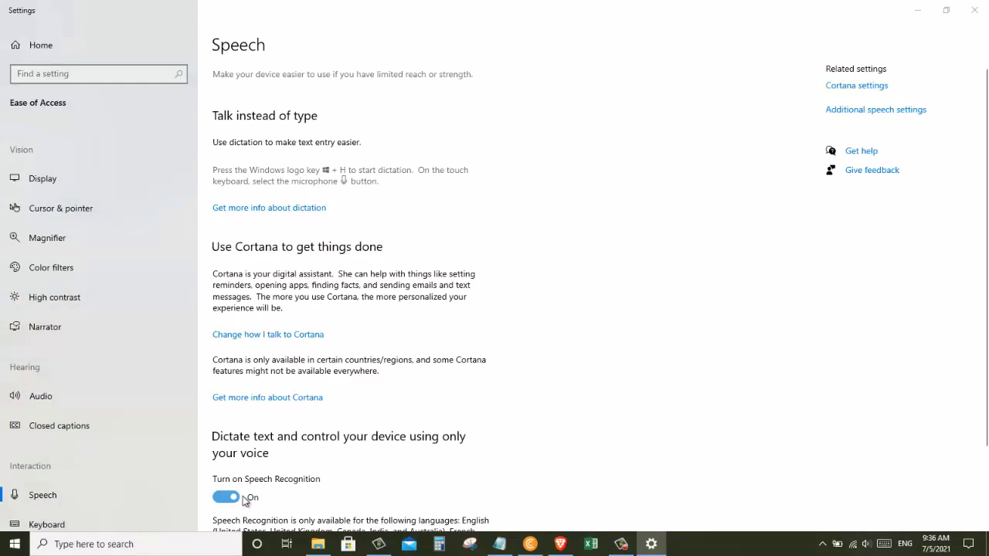
click(649, 415)
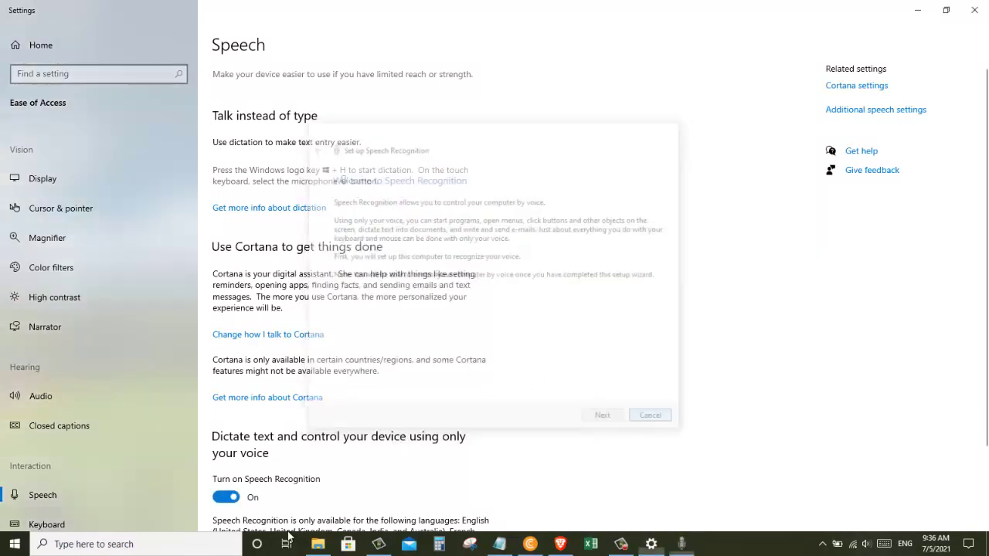
click(975, 10)
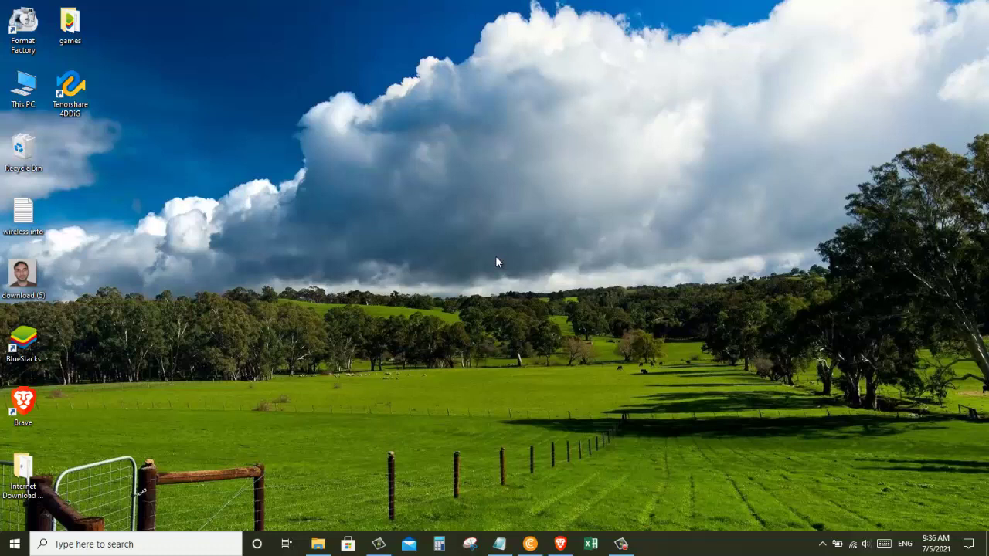
Step: Voice-type the welcome-to-information-technology line into Notepad with Win+H, then stop listening
key(super+h)
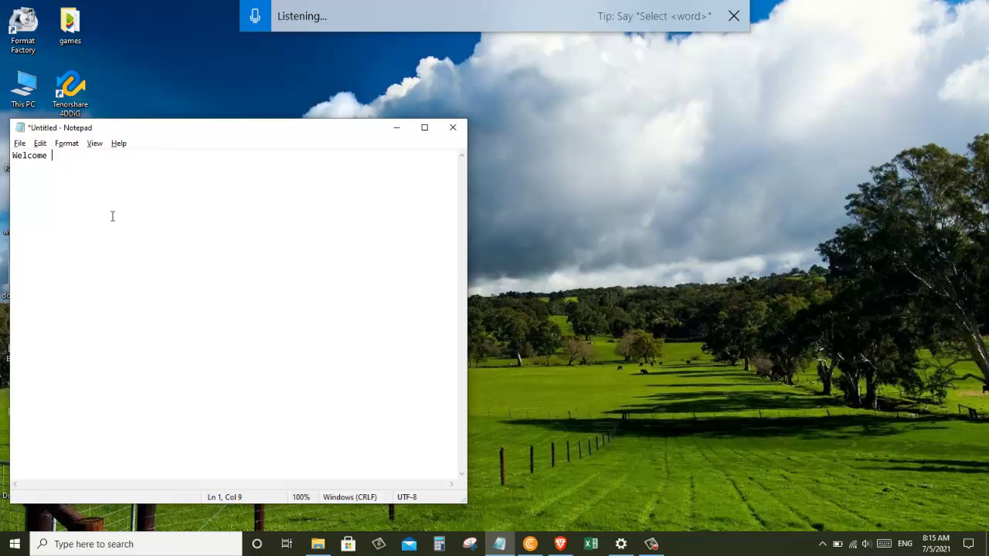
click(260, 19)
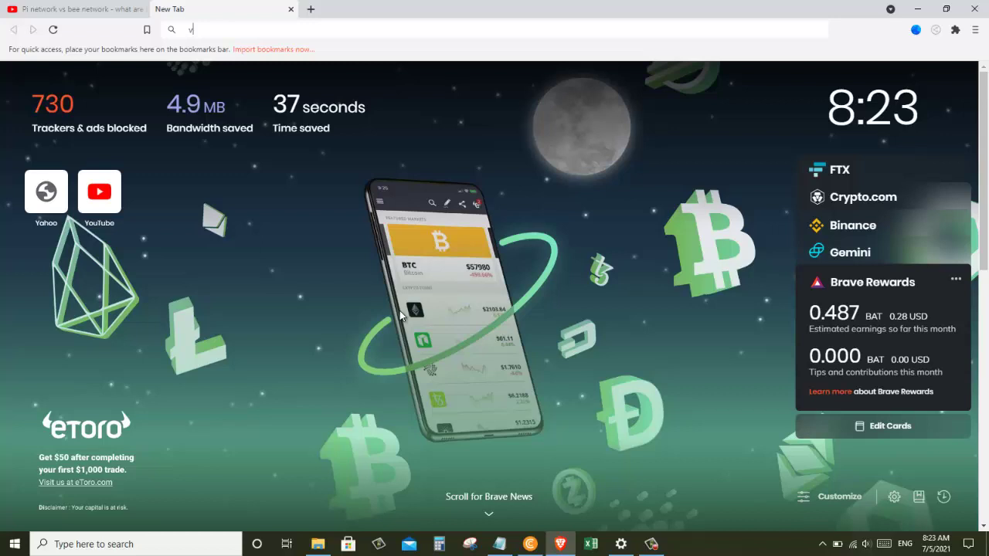
Step: Search Brave for virtual audio cable and open the VB-Audio Virtual Cable site
text(virtual ad)
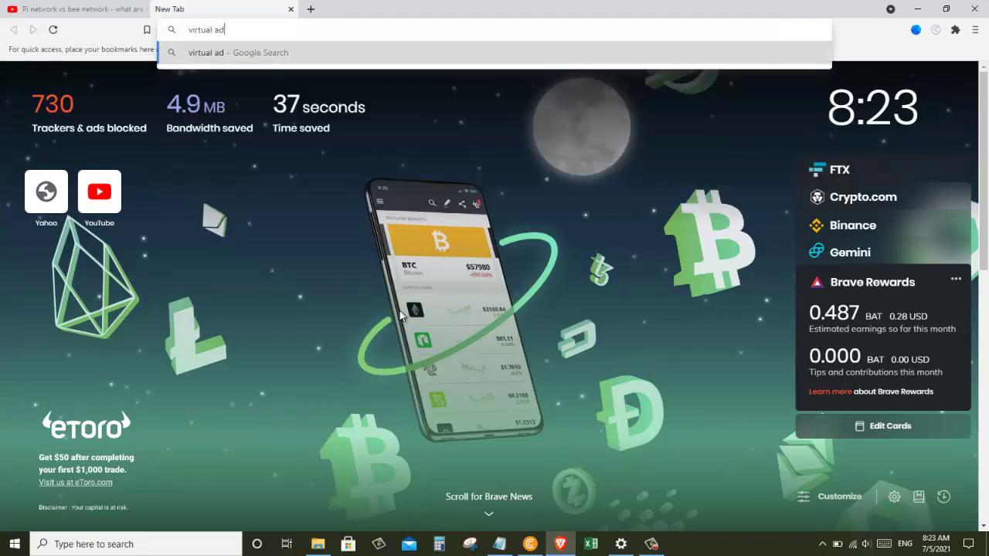
key(BackSpace)
text(udio cab)
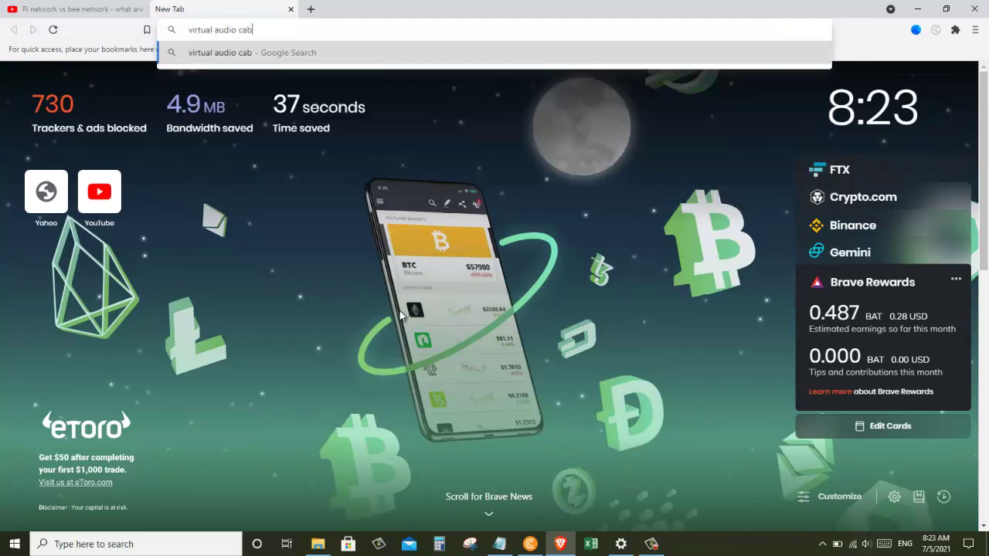
text(le)
key(Return)
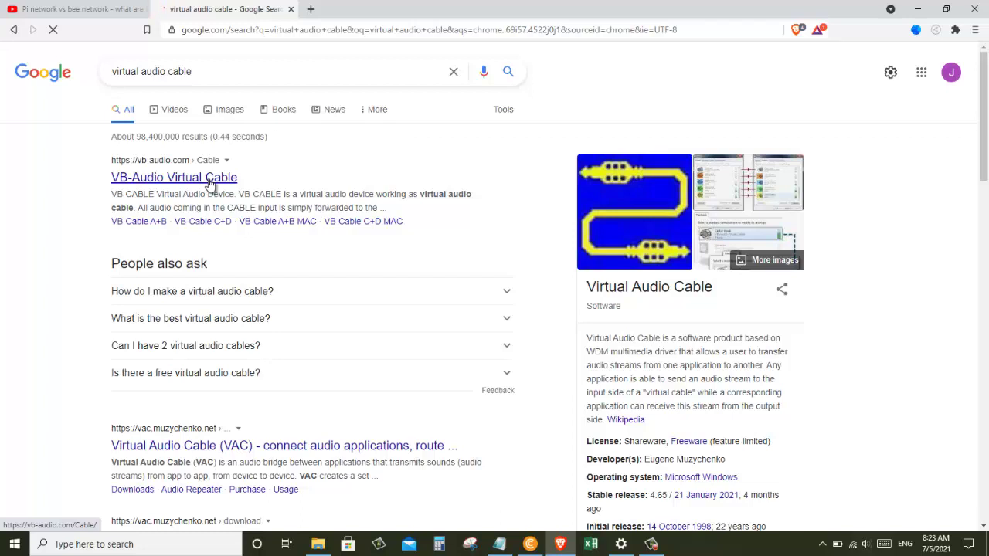
click(211, 182)
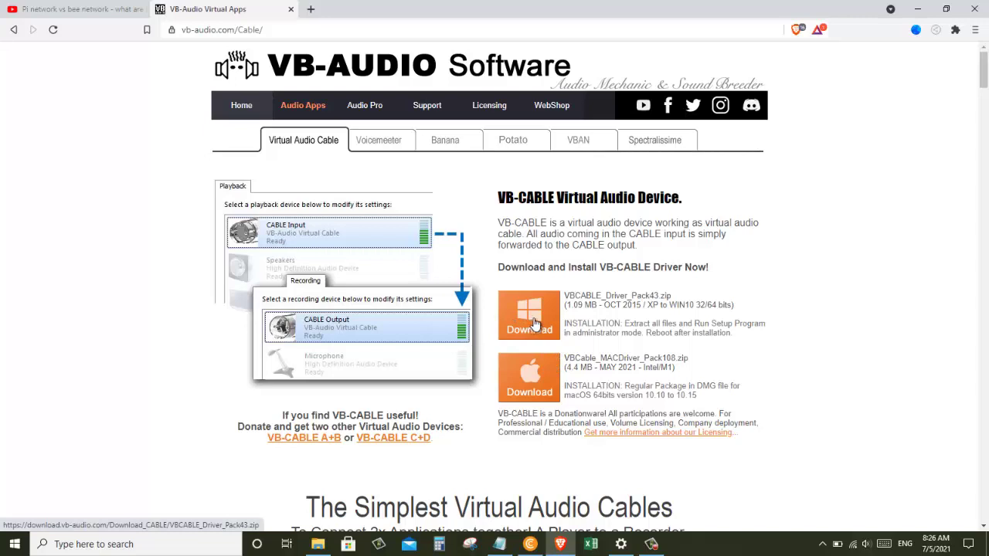
click(106, 544)
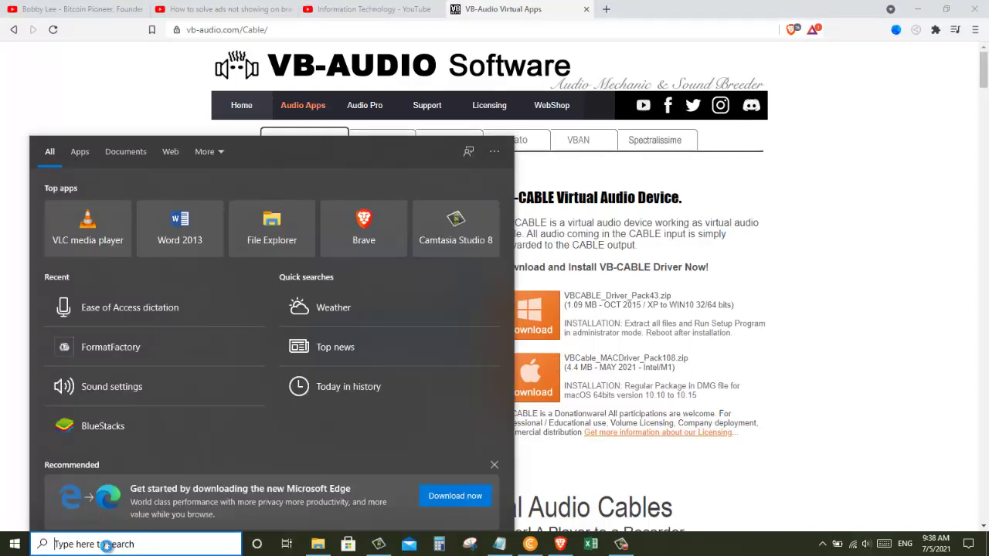
Step: In Sound settings, make CABLE Input the output device and CABLE Output the input device
text(sound)
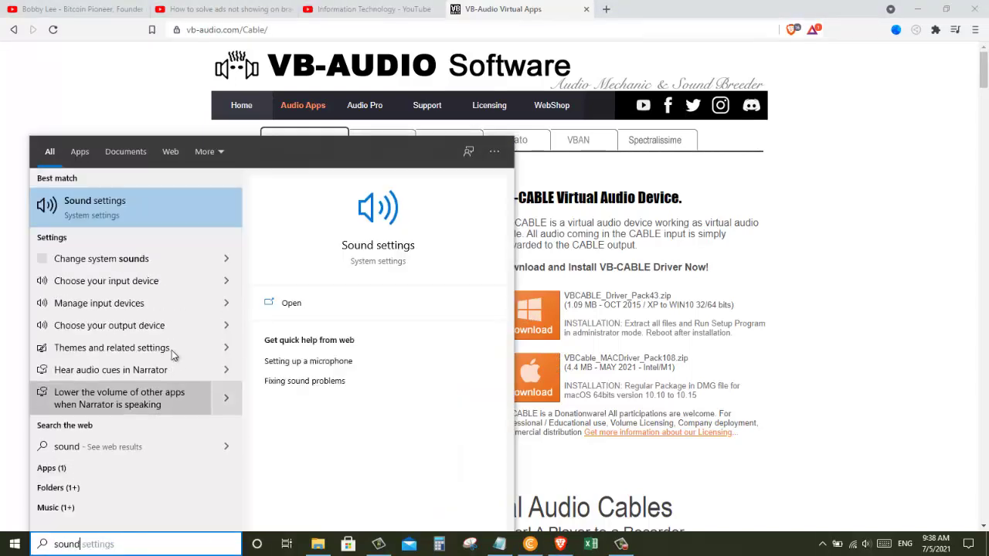
click(173, 215)
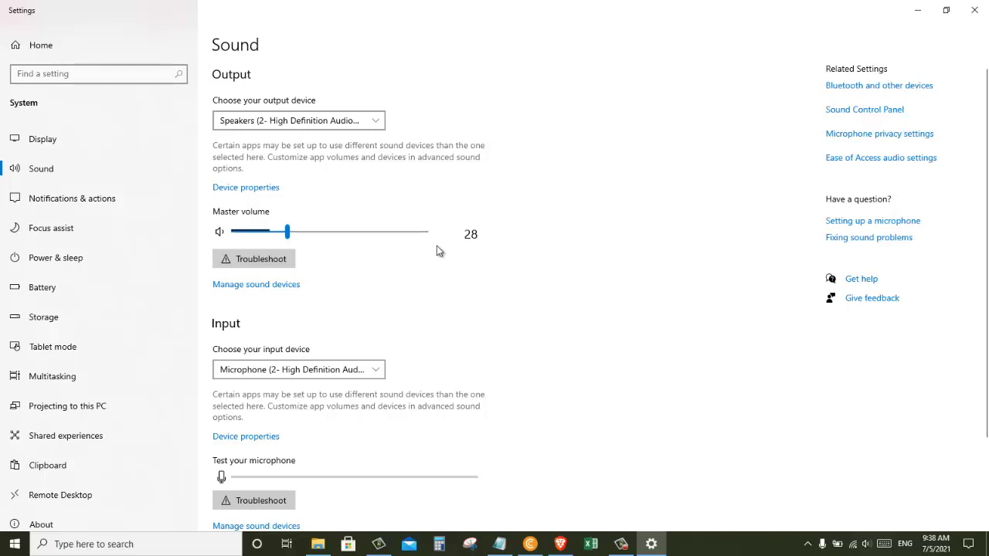
click(378, 126)
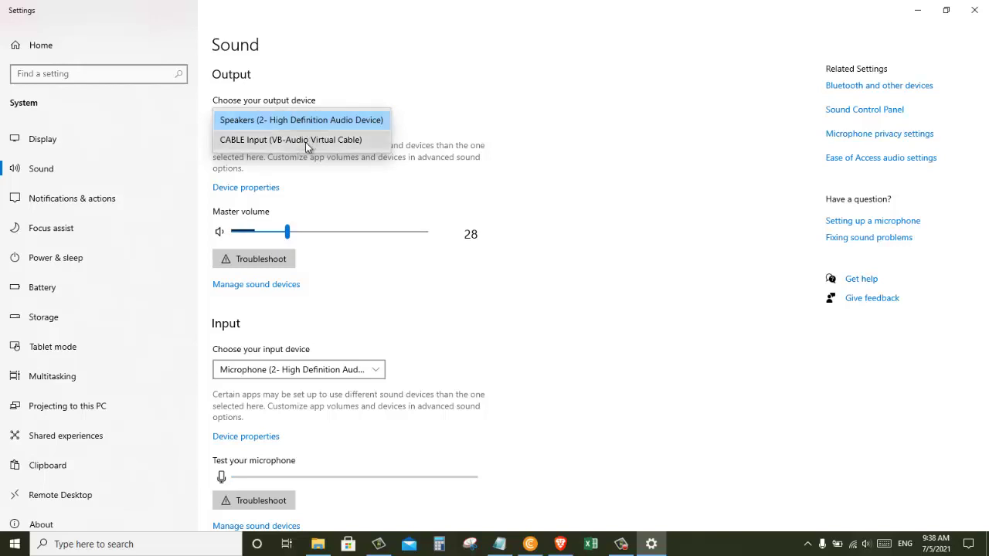
click(305, 143)
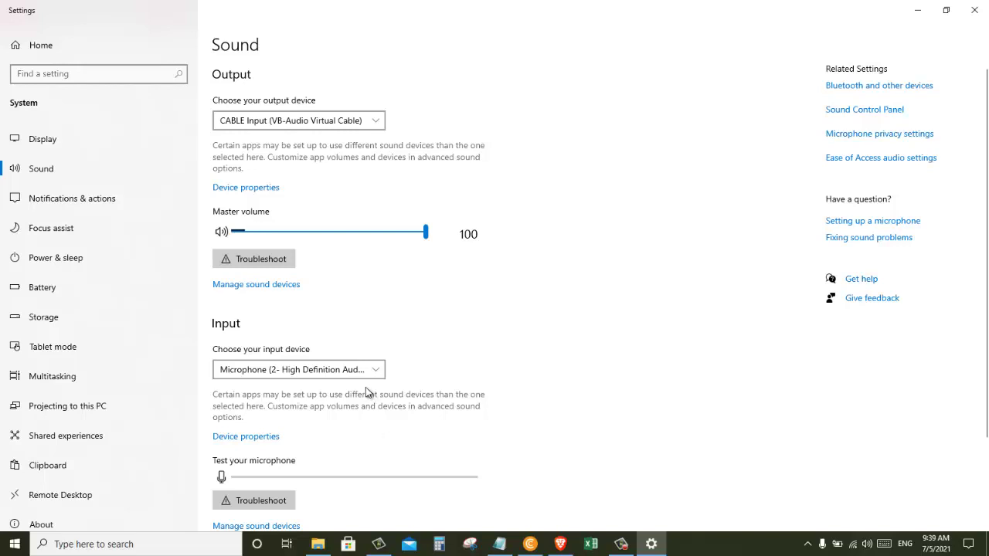
click(347, 374)
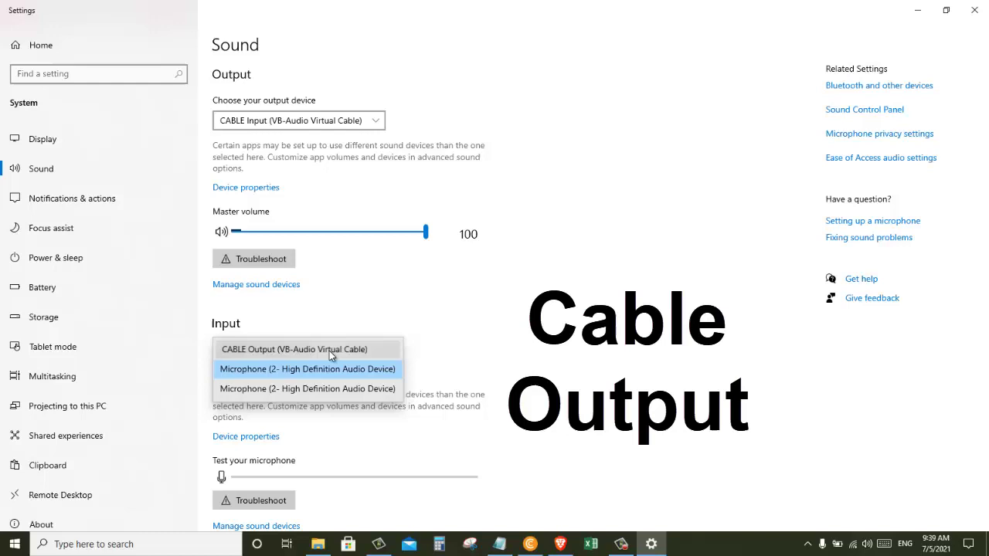
click(329, 351)
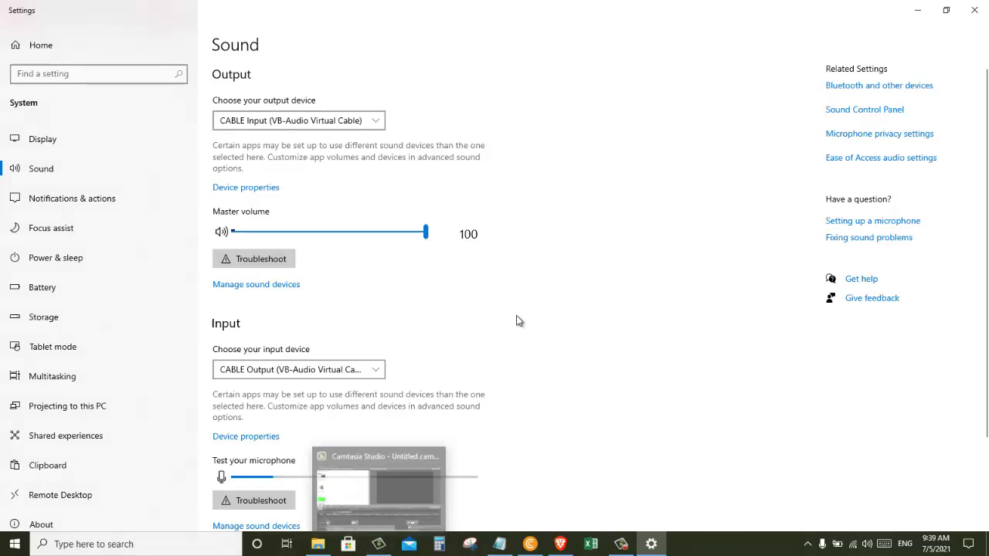
click(975, 11)
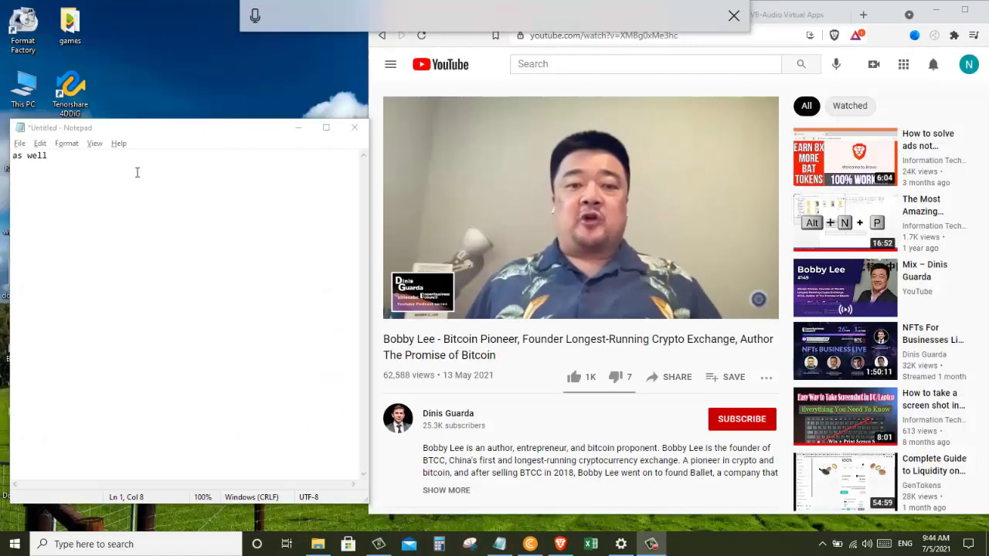
Step: Dictate the playing Bobby Lee interview into Notepad through 'computer science at Stanford that's an impressive'
click(137, 172)
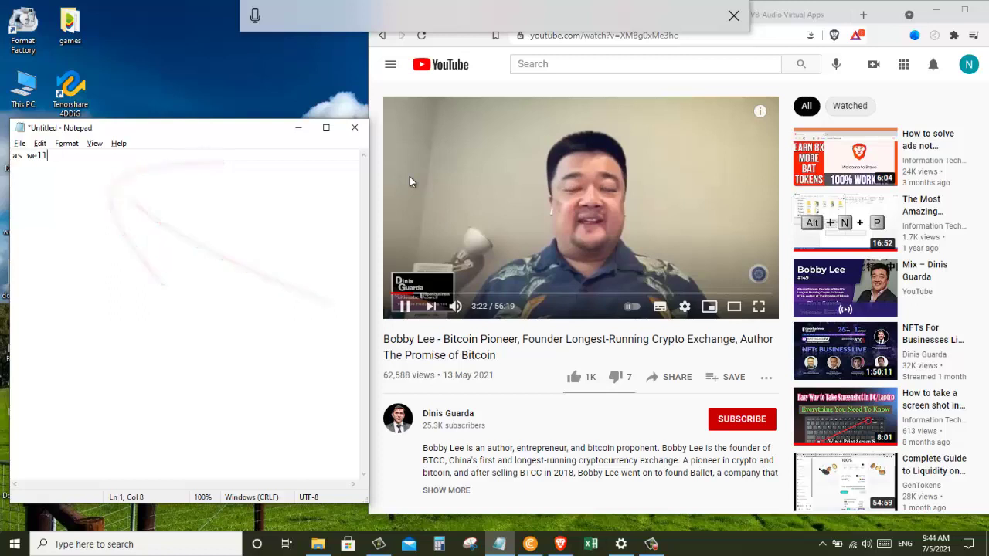
click(255, 16)
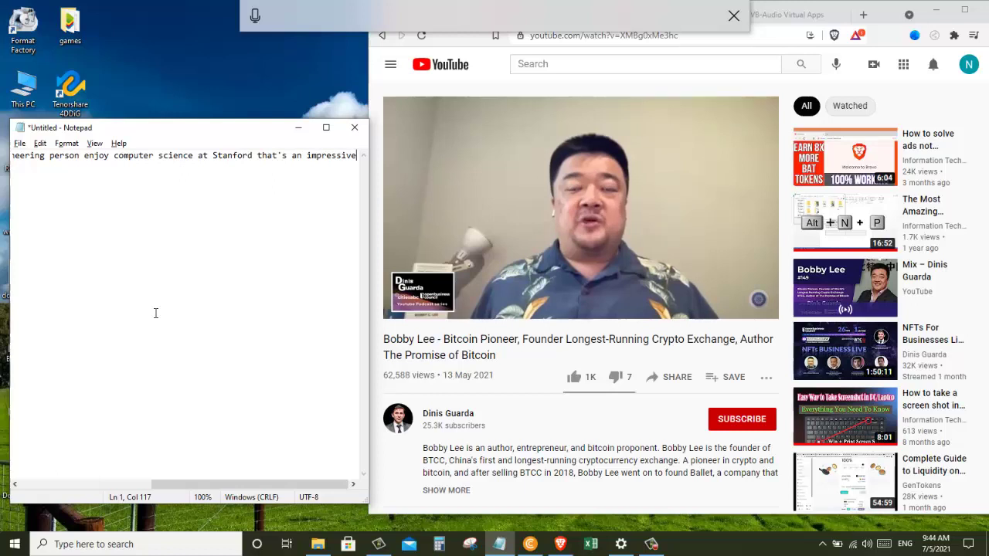
click(255, 17)
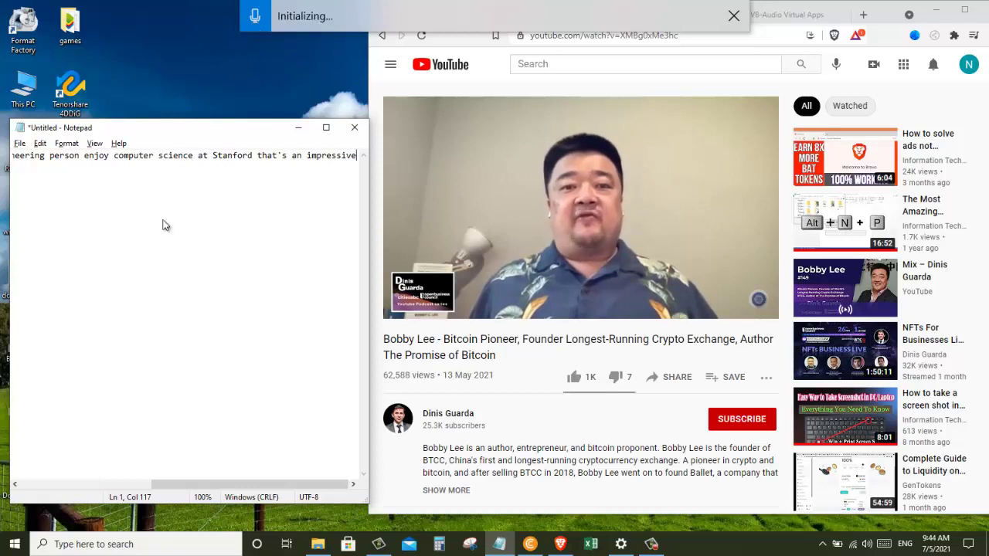